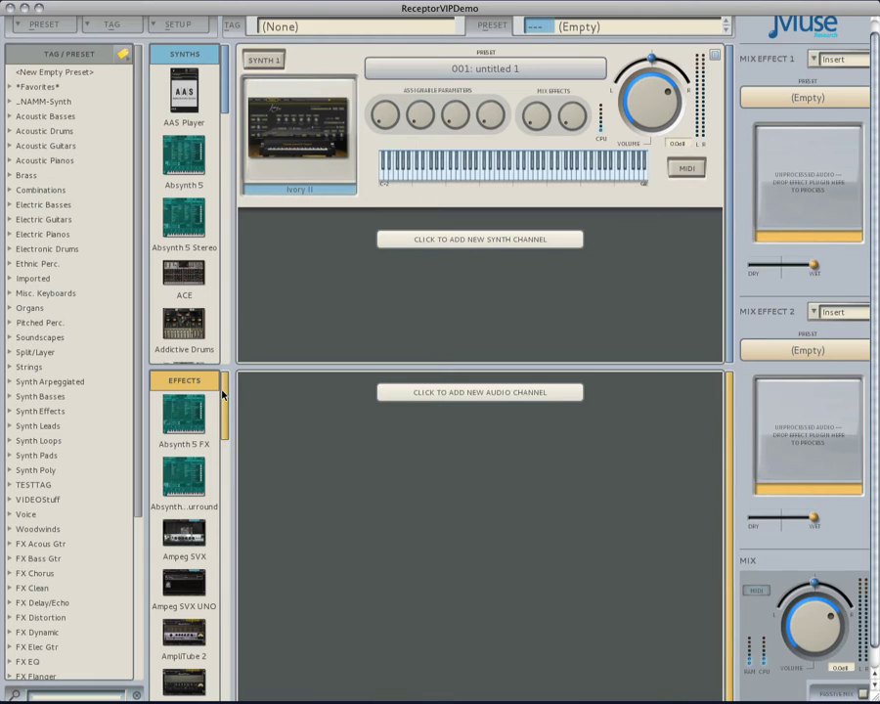
- Place GLoop from the Effects list into Mix Effect 1, fully Wet and kept as Insert
drag(222, 391, 198, 511)
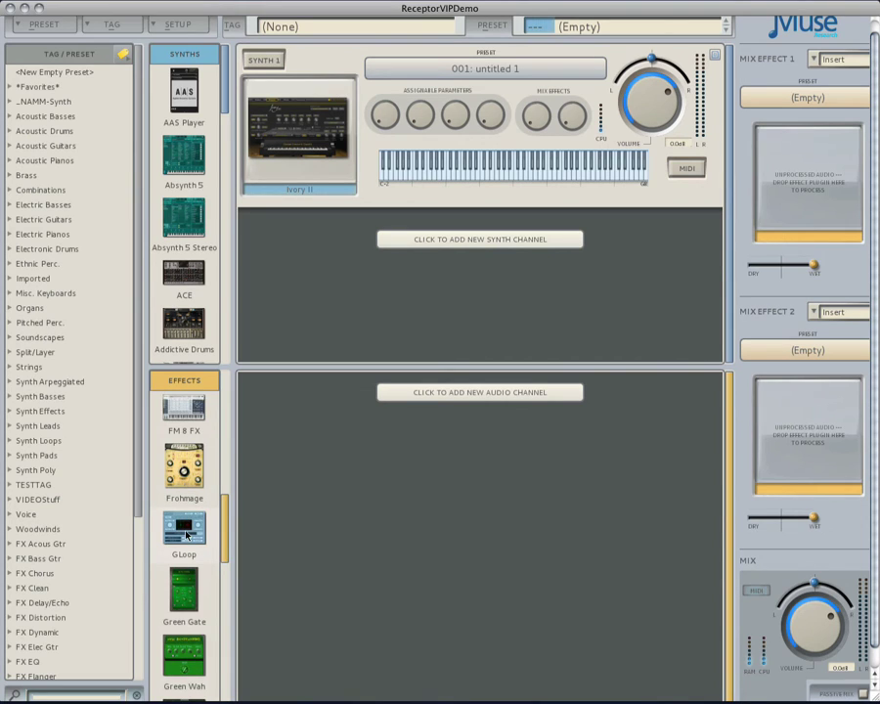
drag(186, 535, 783, 176)
drag(803, 270, 843, 270)
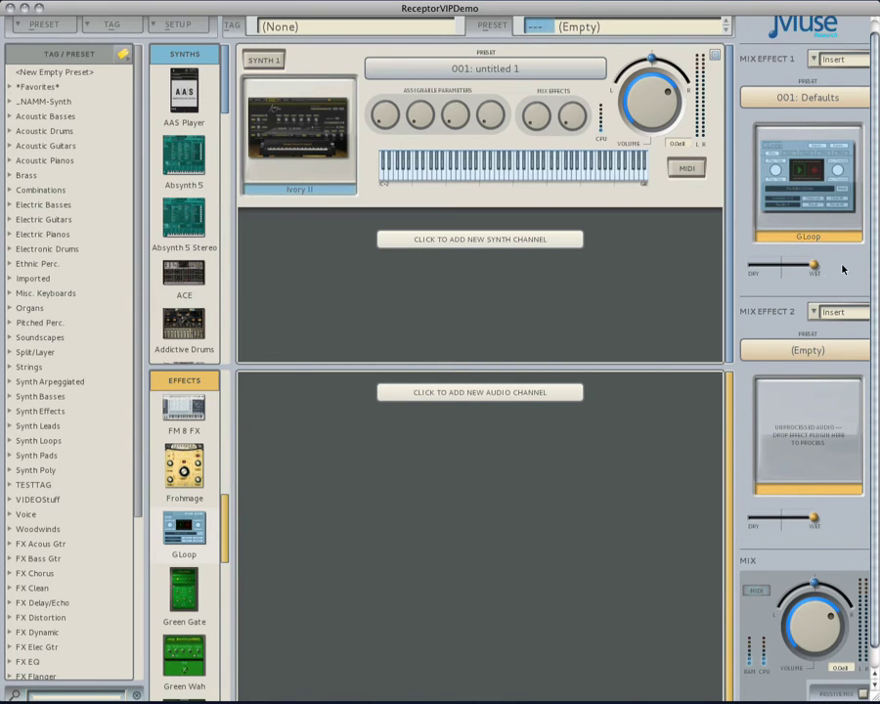
click(819, 60)
click(819, 61)
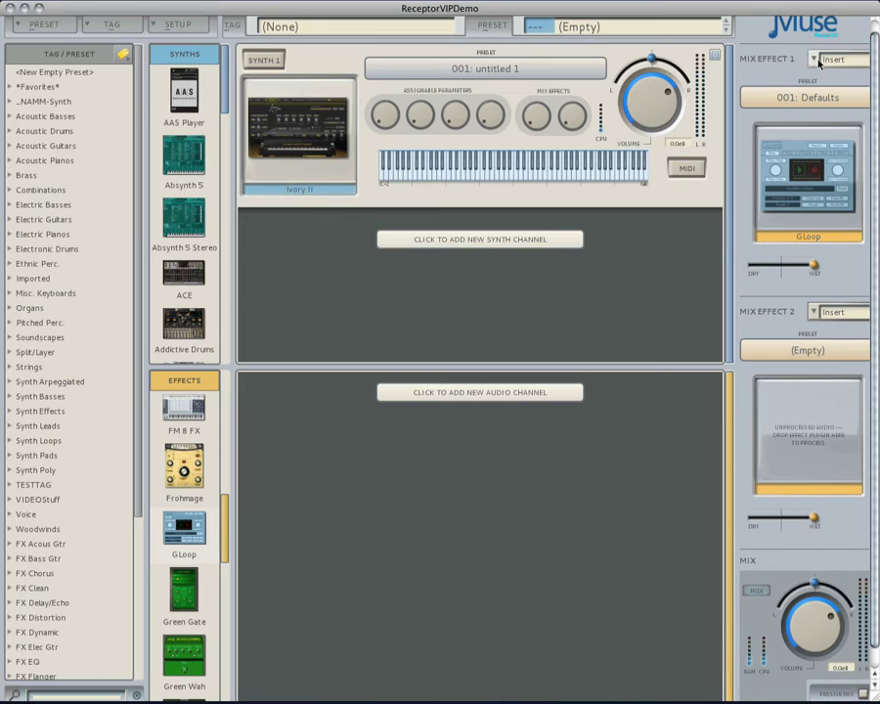
click(810, 156)
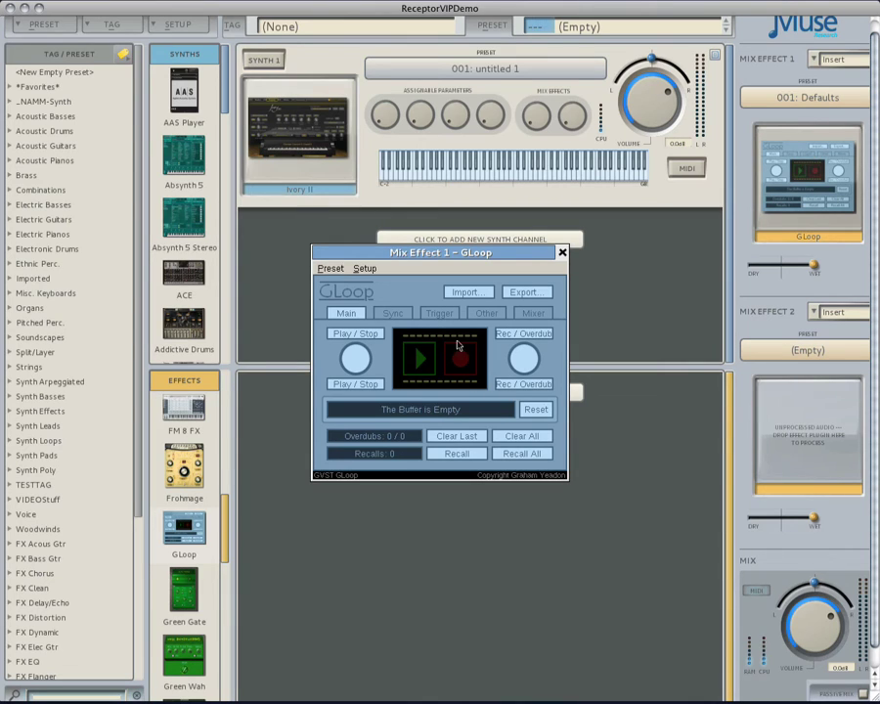
- Set GLoop's Signal Threshold to -69 dB on the Other tab, then start recording on Main
click(484, 313)
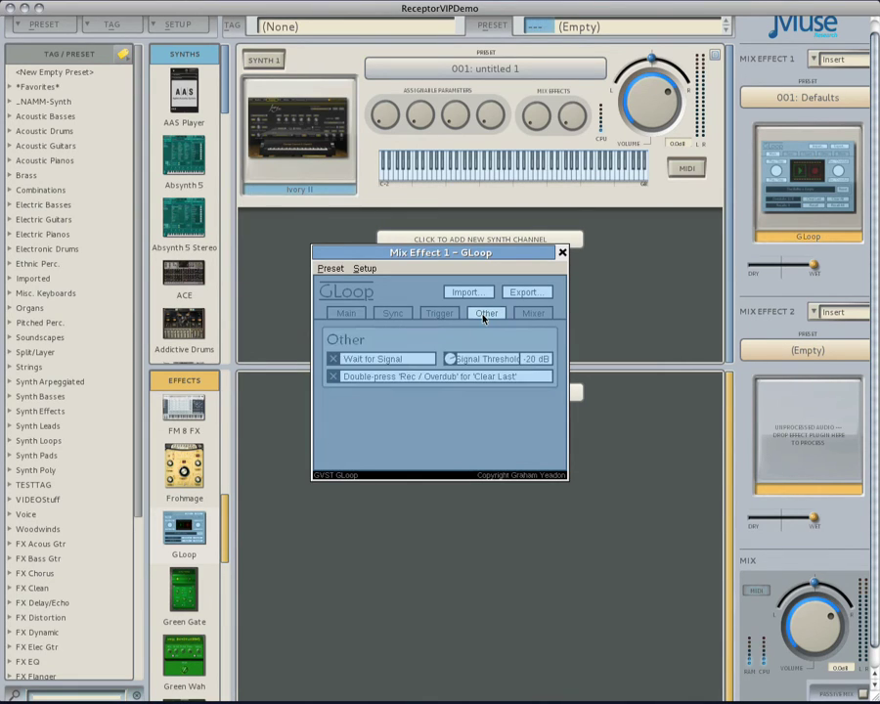
click(410, 359)
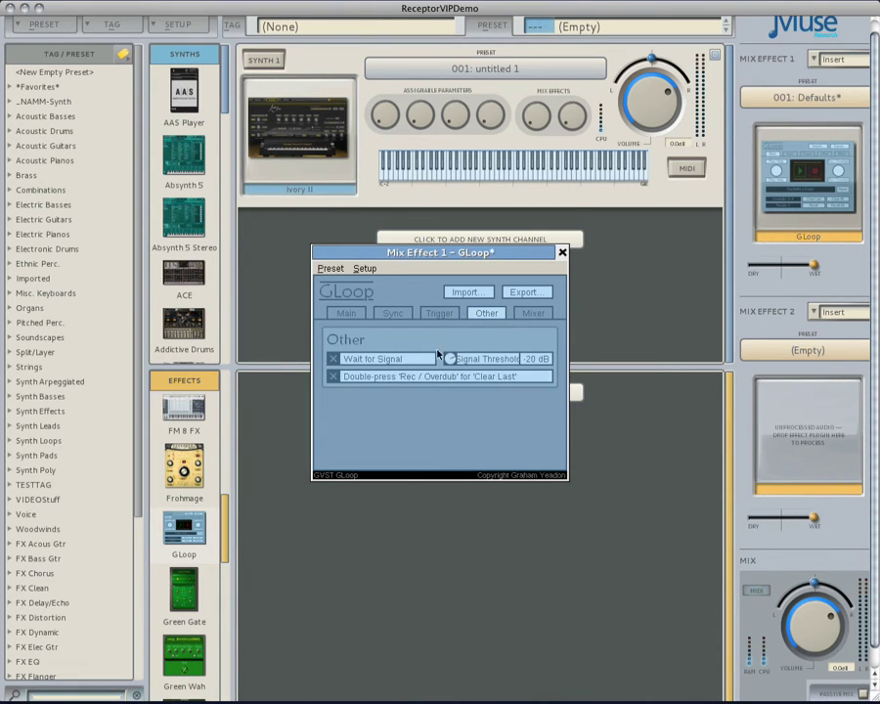
click(413, 360)
drag(449, 359, 454, 419)
click(337, 314)
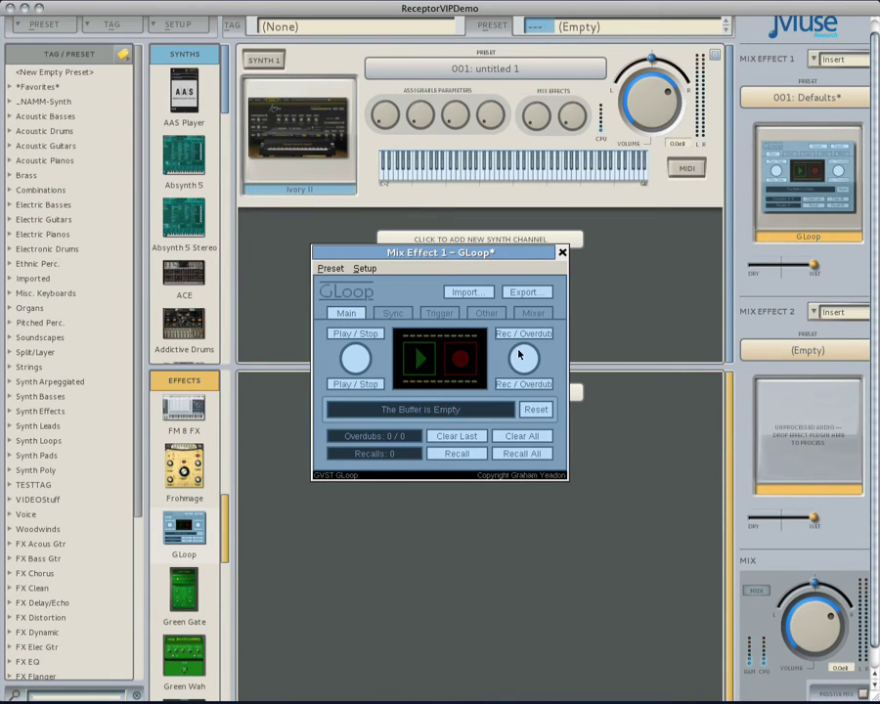
click(520, 364)
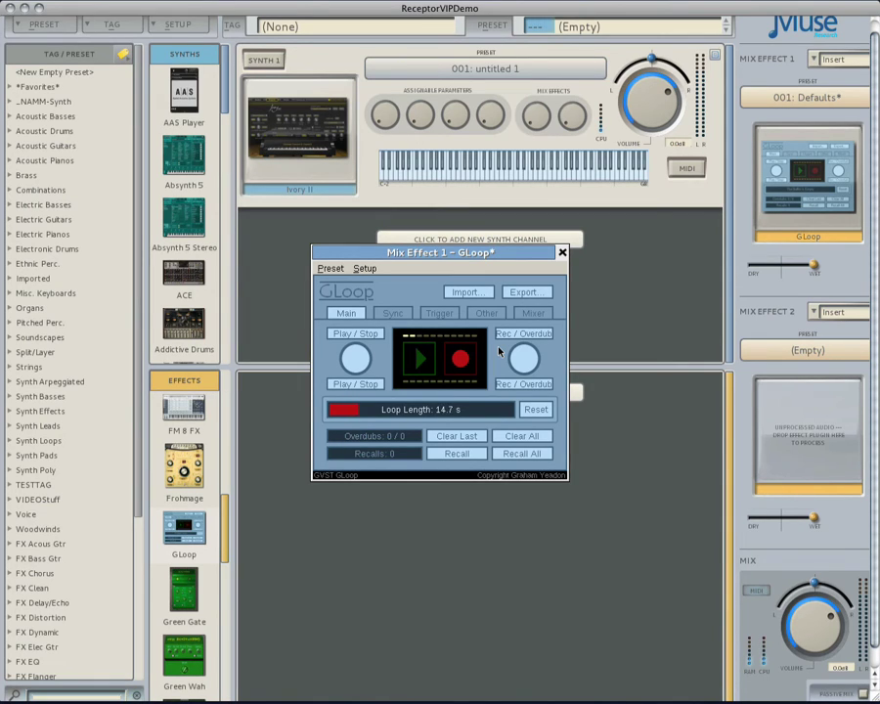
- Stop recording to fix a 16.4 s loop, then play it back once and stop
click(521, 358)
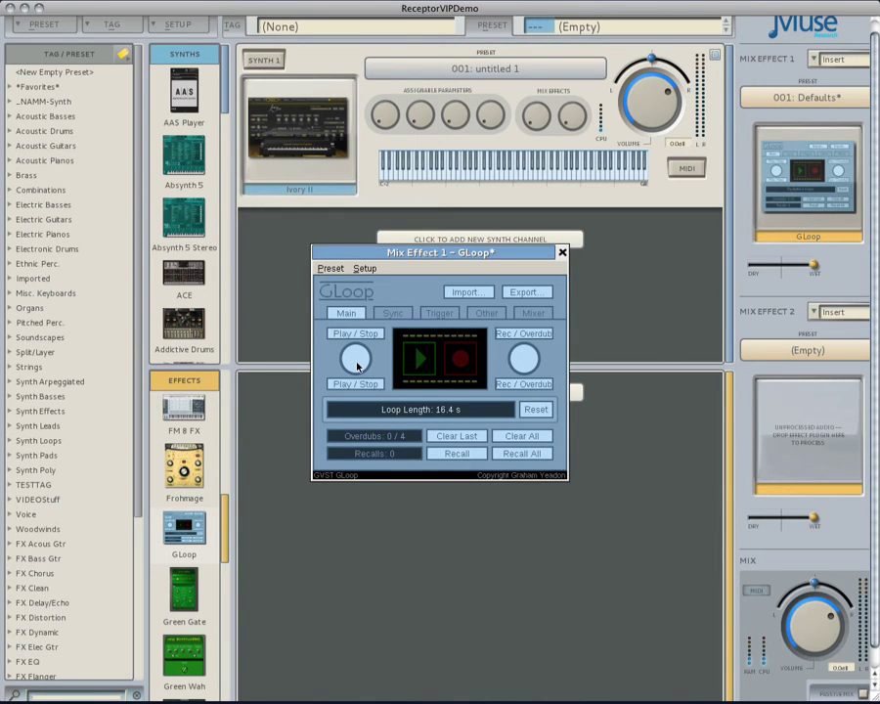
click(356, 361)
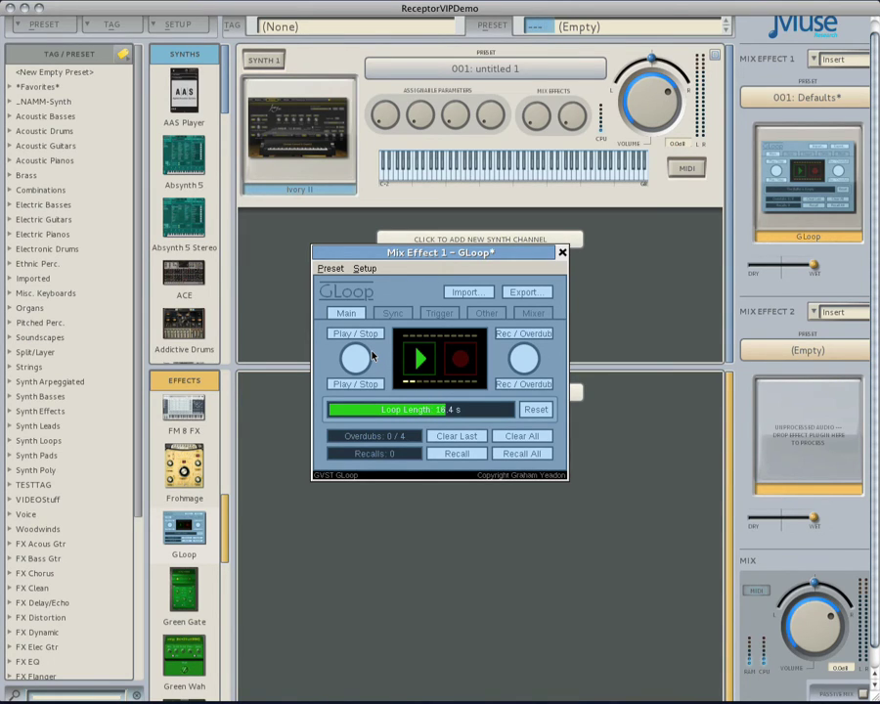
click(367, 362)
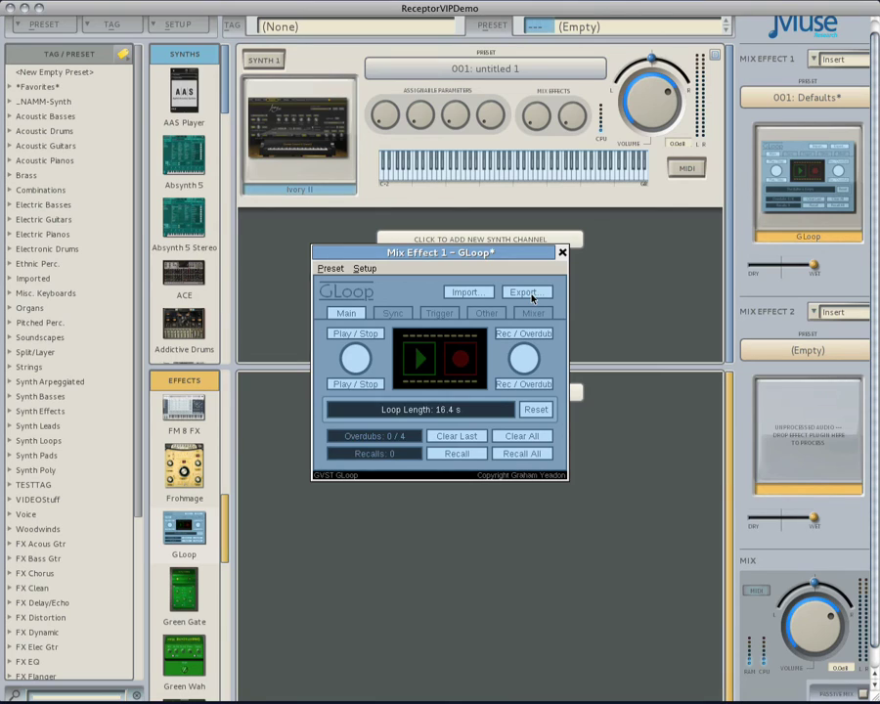
- Start a WAV export of the loop and browse drive_c to the Samples folder
click(530, 296)
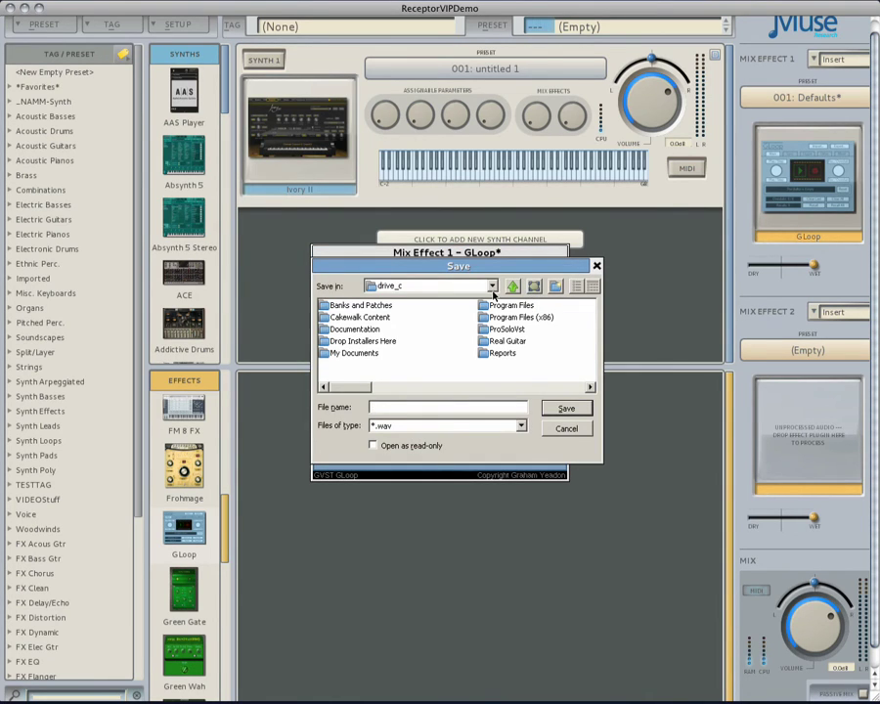
click(492, 285)
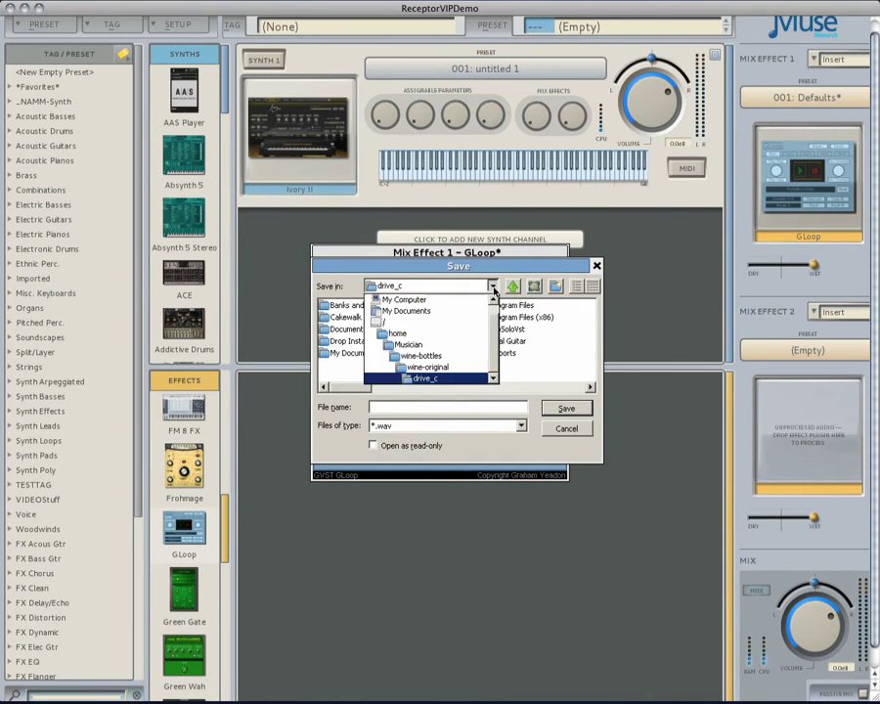
click(460, 378)
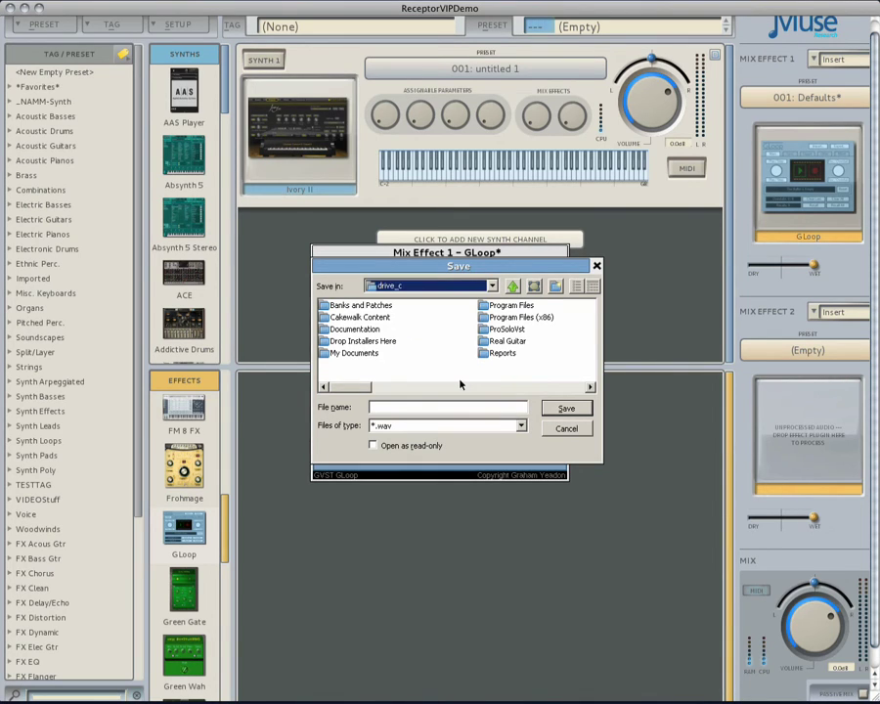
drag(372, 388, 390, 387)
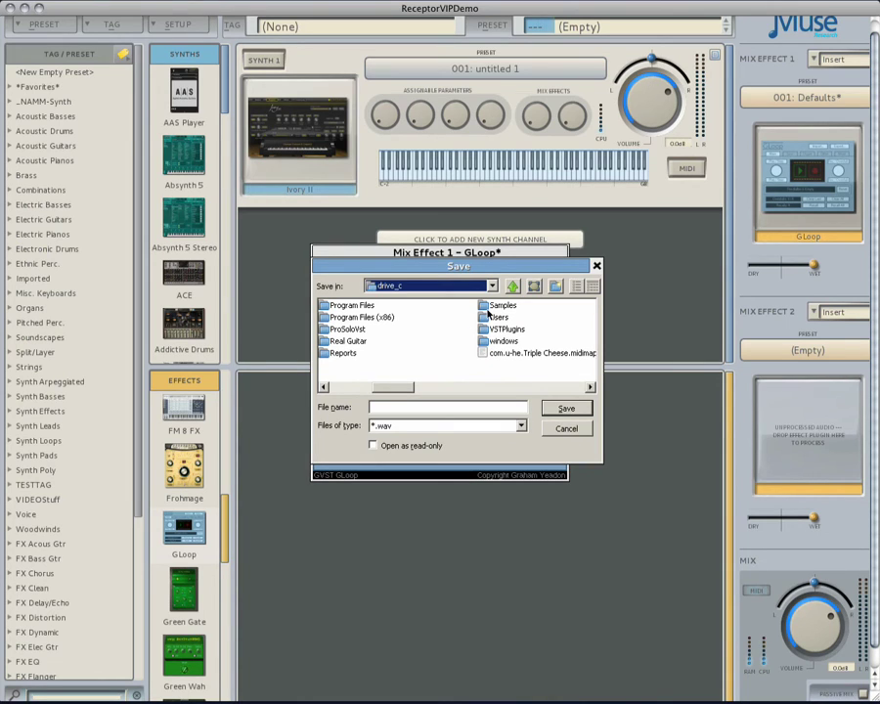
double_click(486, 307)
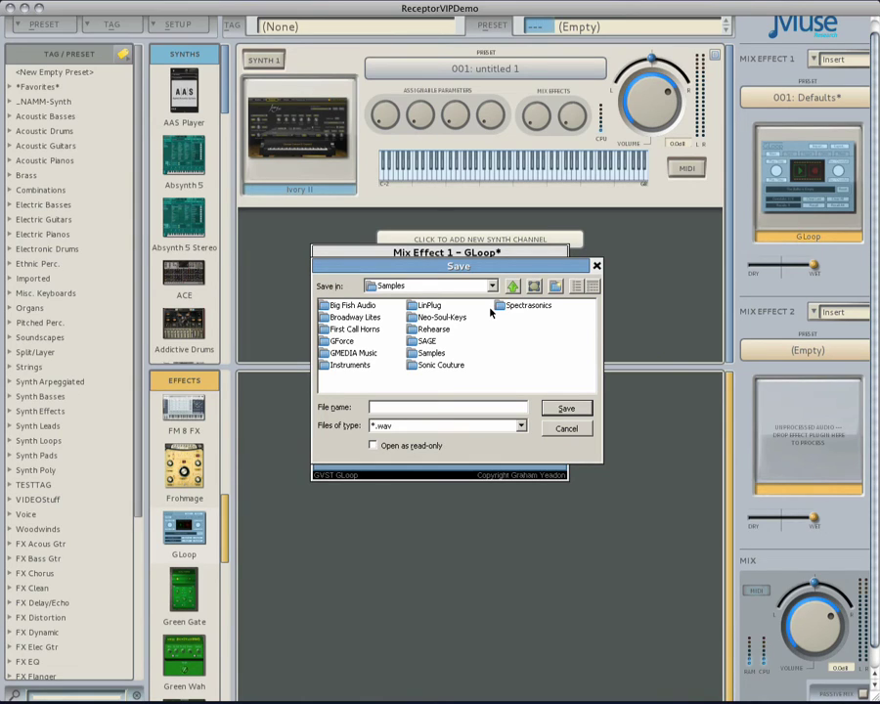
- Create a GLoopSamples folder inside Samples and save the loop there as PianoRun.wav
click(556, 287)
text(GLoopSamples)
key(Return)
double_click(529, 317)
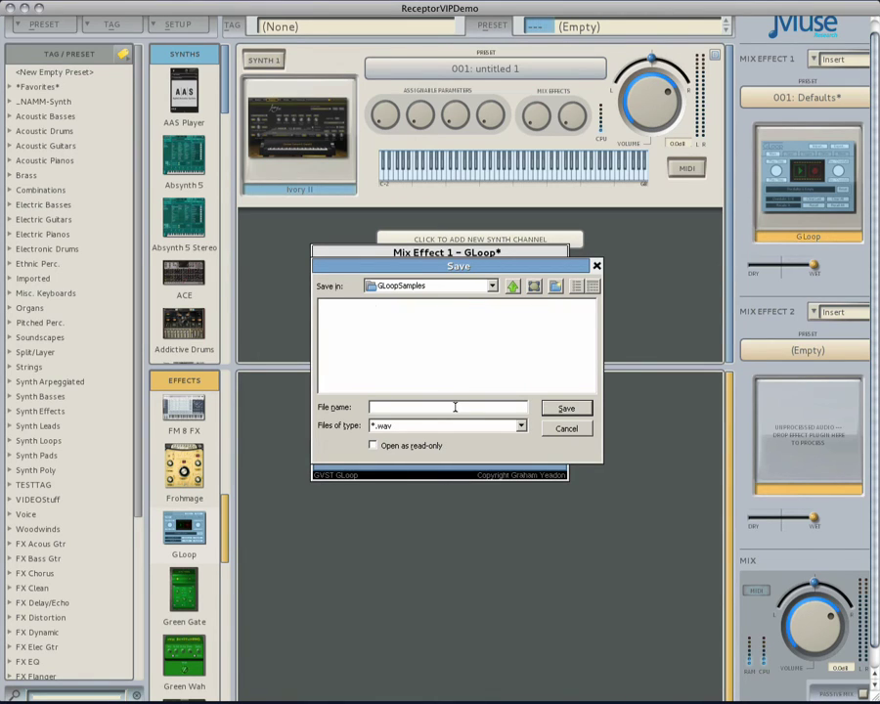
text(PianoRun)
click(550, 409)
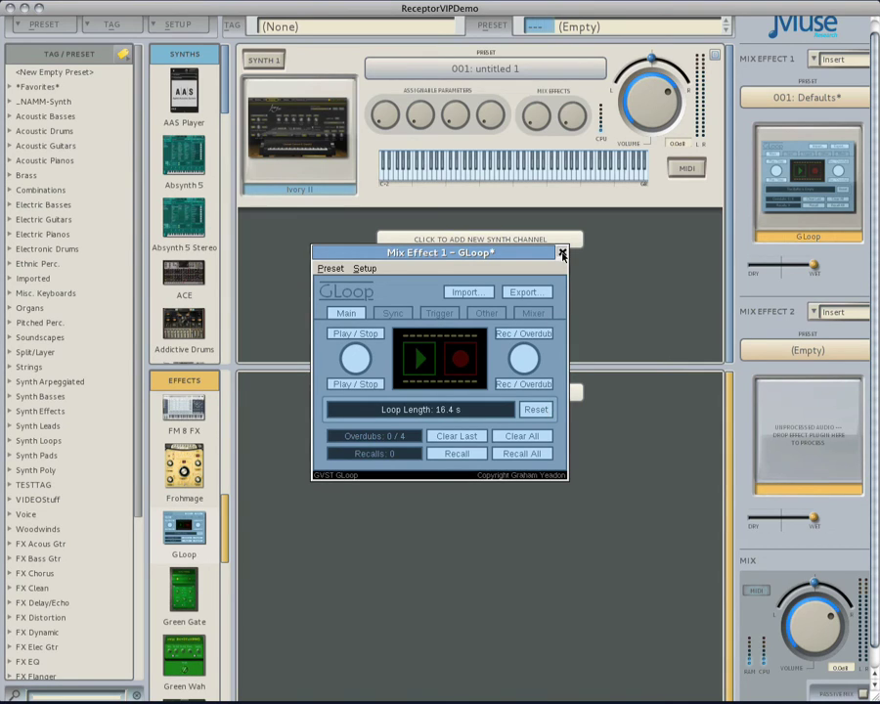
- Close the GLoop window and add Rehearse from the Synths list as Synth 2
click(562, 253)
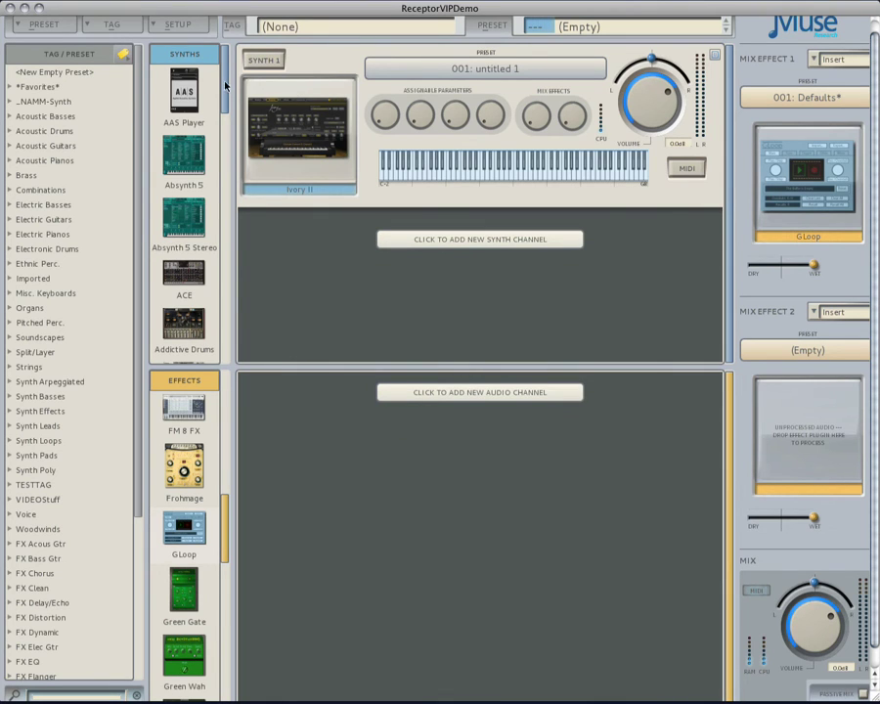
drag(225, 81, 327, 253)
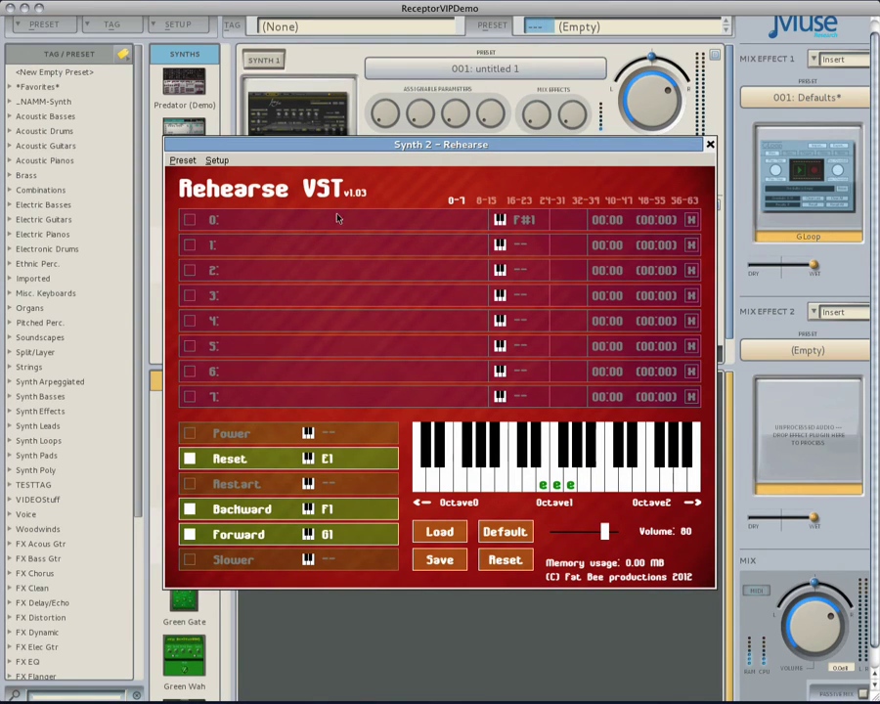
- Load PianoRun.wav from Samples > GLoopSamples into Rehearse's first sample slot
click(338, 221)
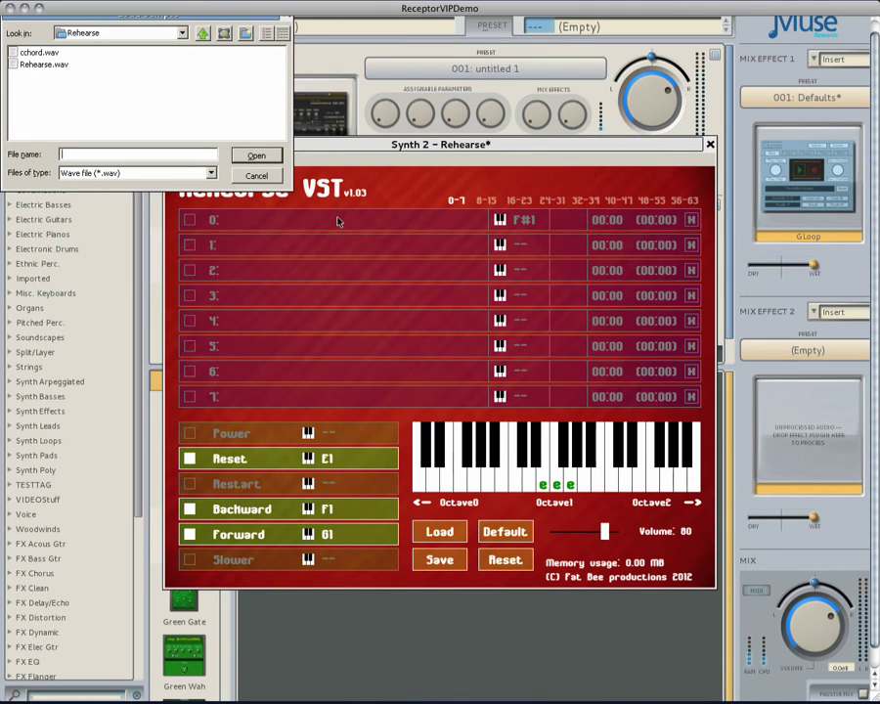
click(182, 35)
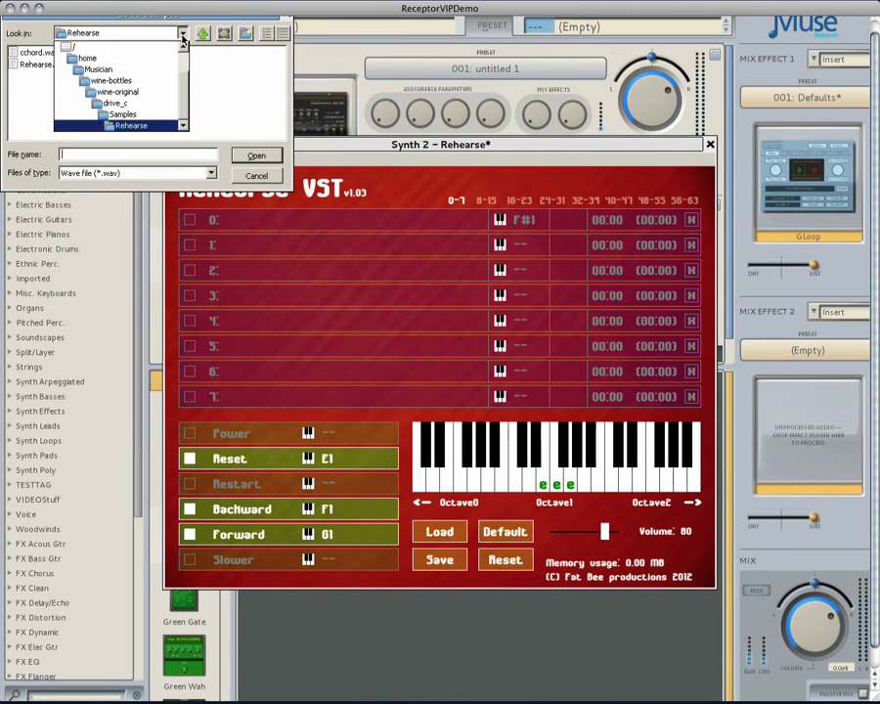
click(143, 115)
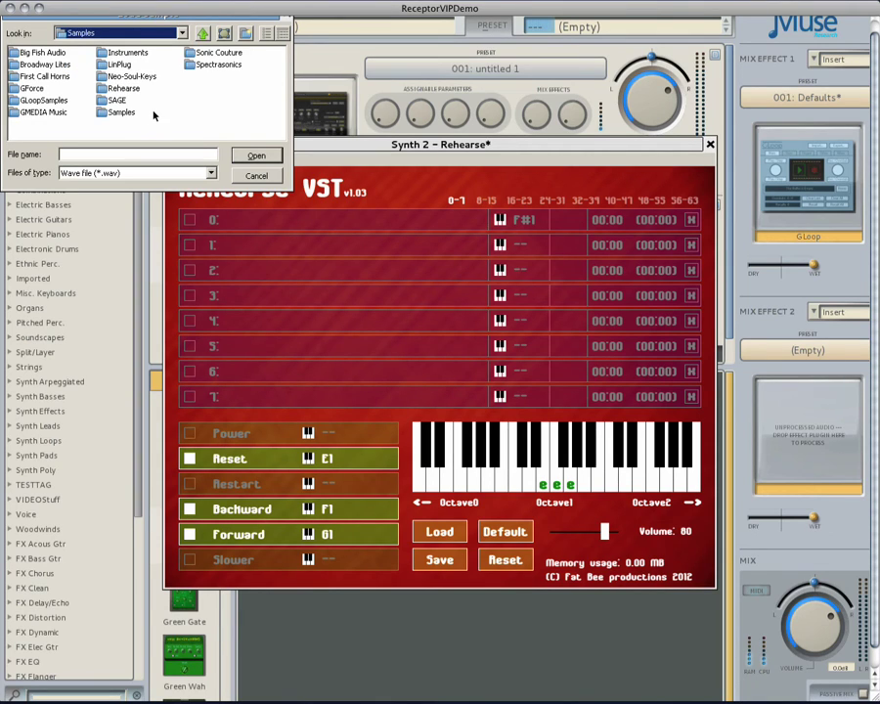
double_click(41, 102)
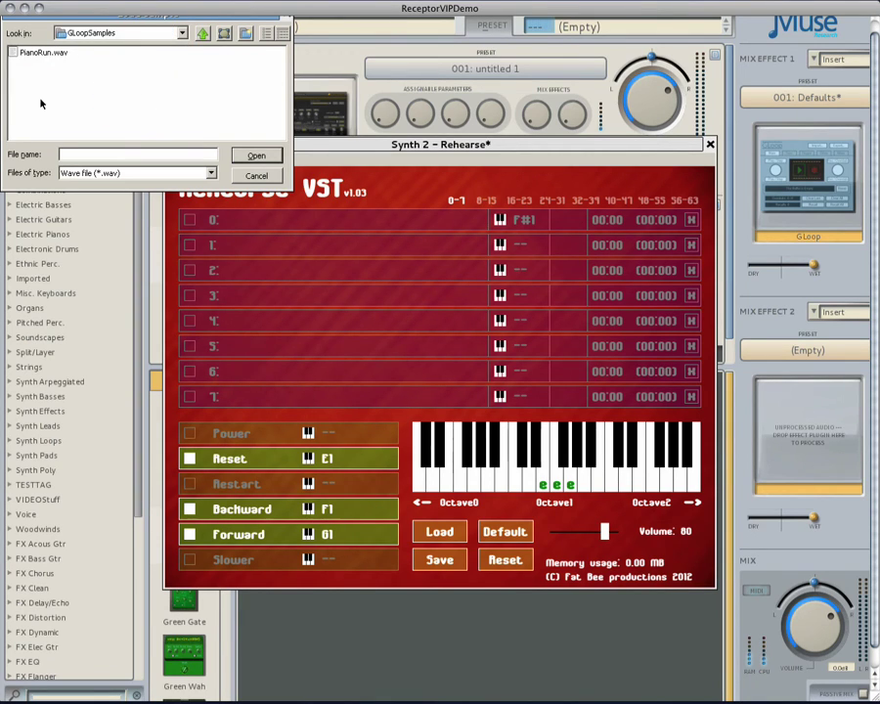
click(47, 54)
double_click(47, 54)
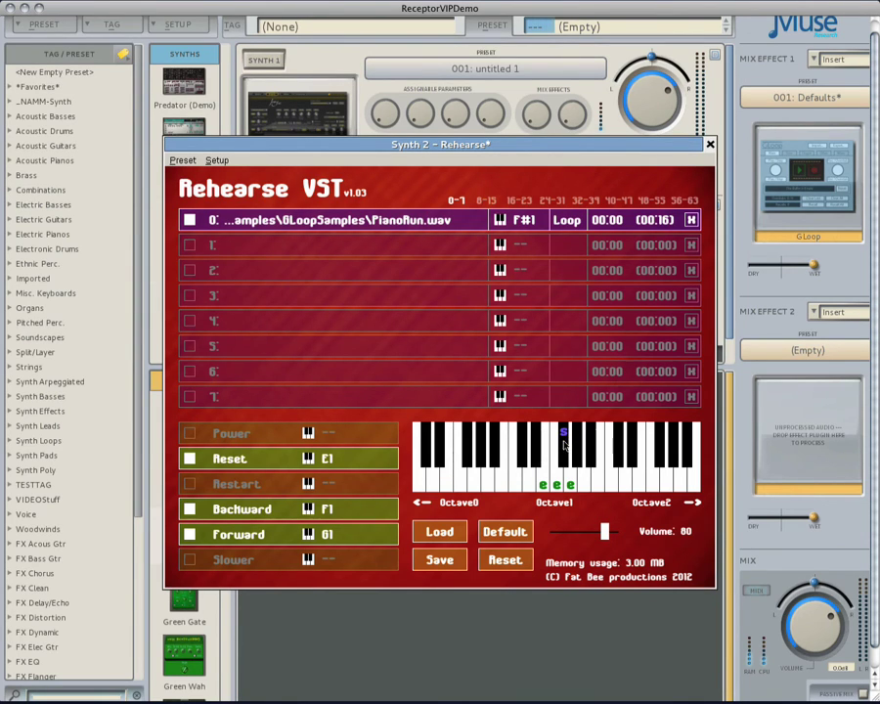
- Play the PianoRun loop on key F#1
click(564, 445)
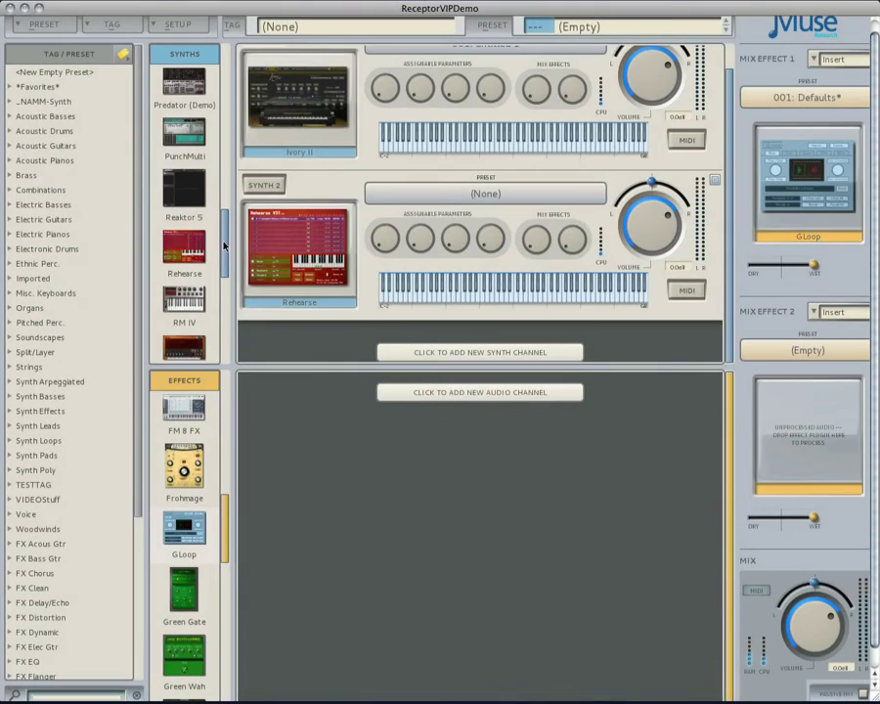
scroll(230, 208, up, 5)
scroll(230, 208, up, 10)
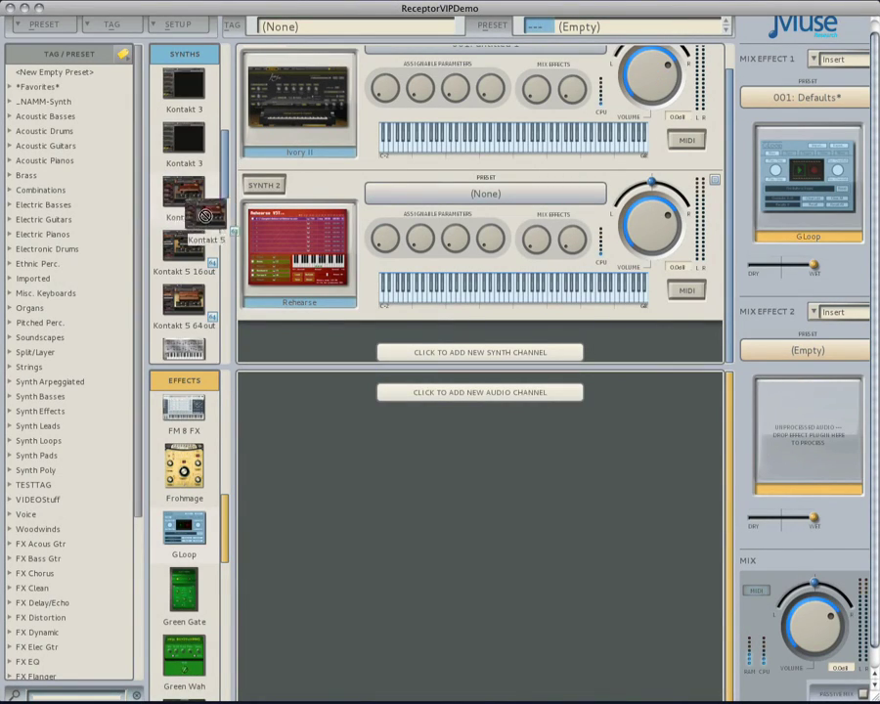
- Add Kontakt 5 from the Synths list as Synth 3 and open its Kontakt window
drag(183, 191, 327, 347)
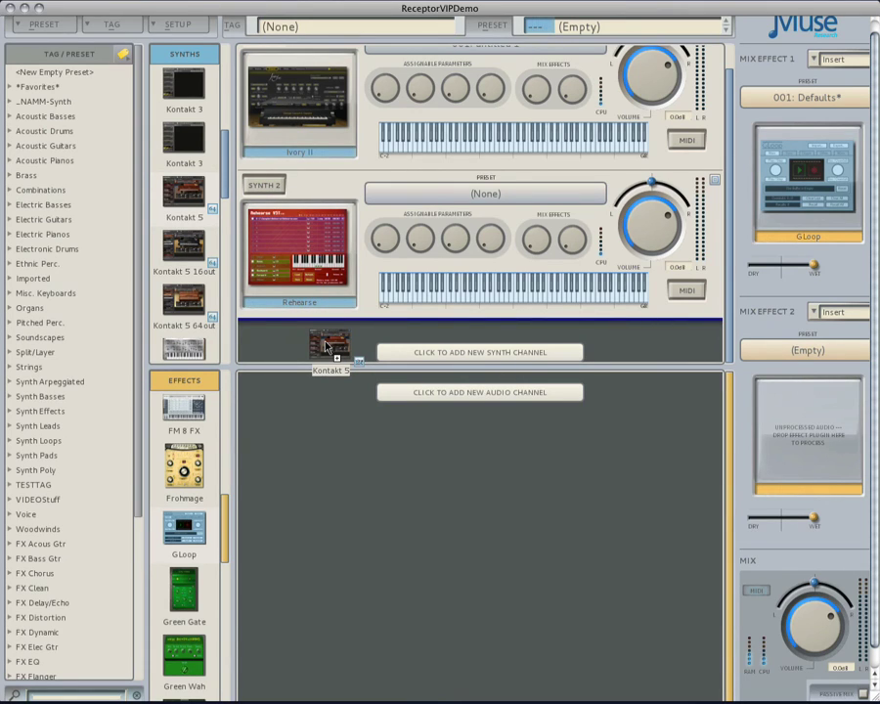
drag(328, 347, 330, 350)
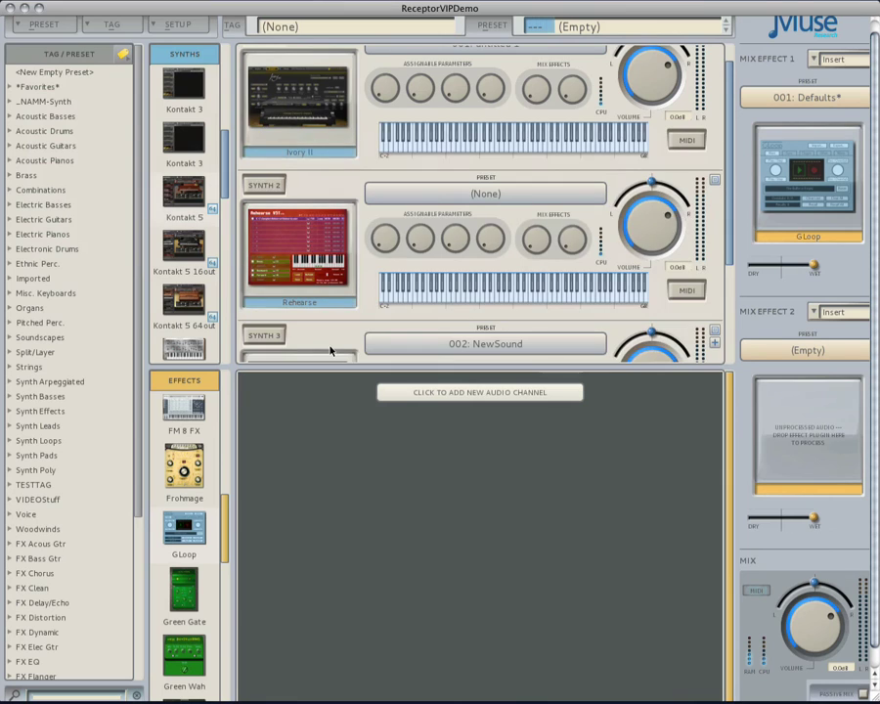
drag(727, 211, 724, 315)
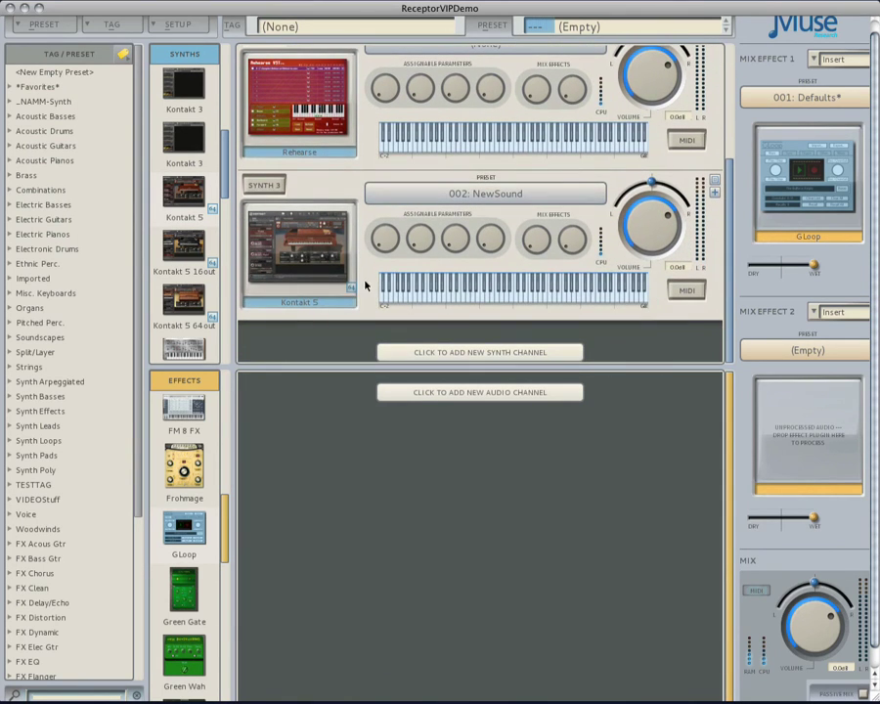
click(303, 254)
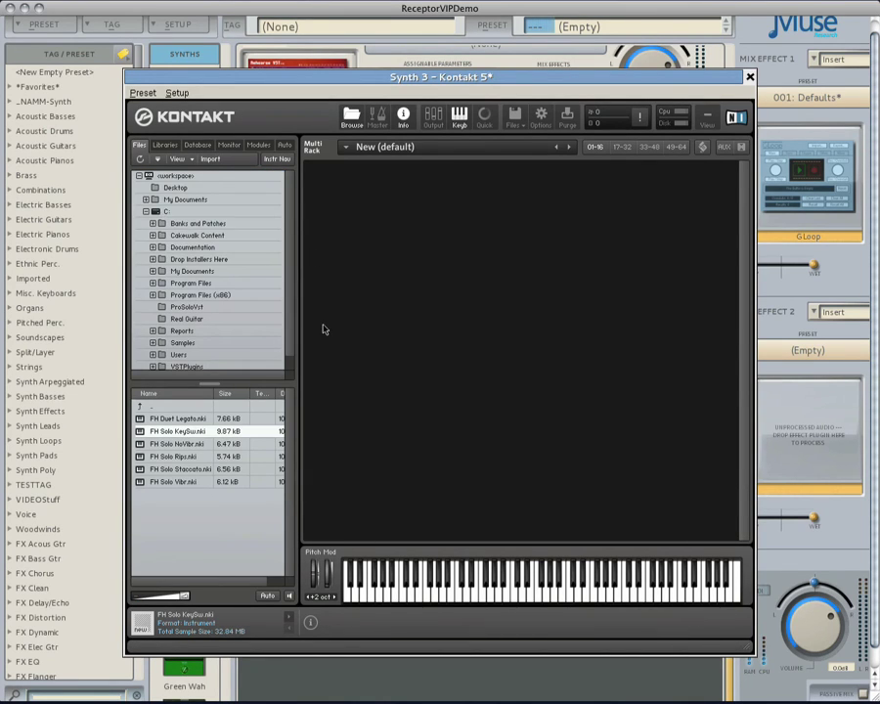
- In Kontakt's Files browser, collapse First Call Horns, open GLoopSamples and load PianoRun.wav
scroll(200, 220, down, 1)
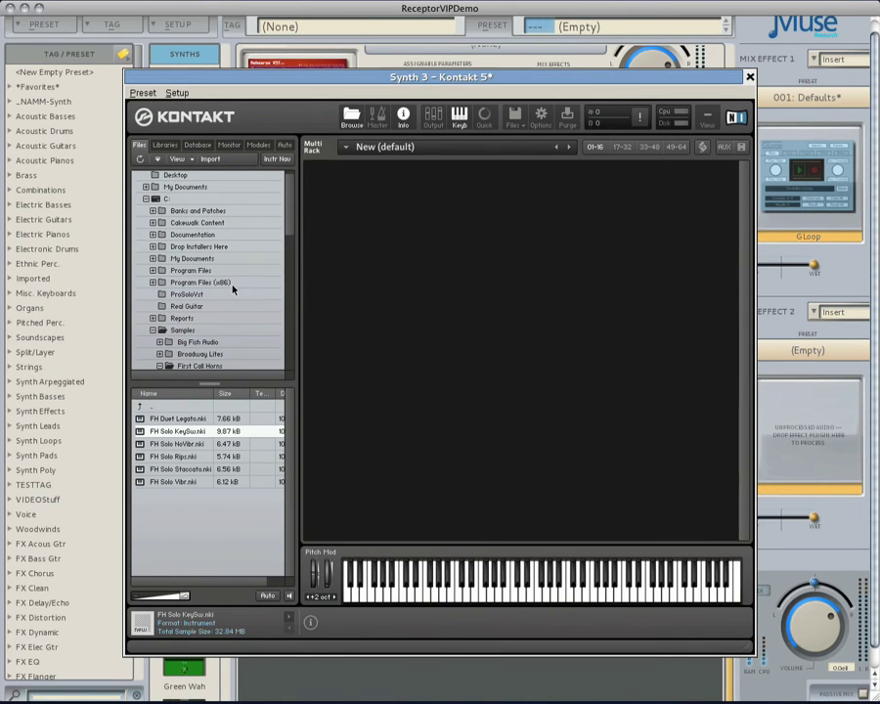
scroll(291, 297, down, 1)
scroll(291, 297, down, 8)
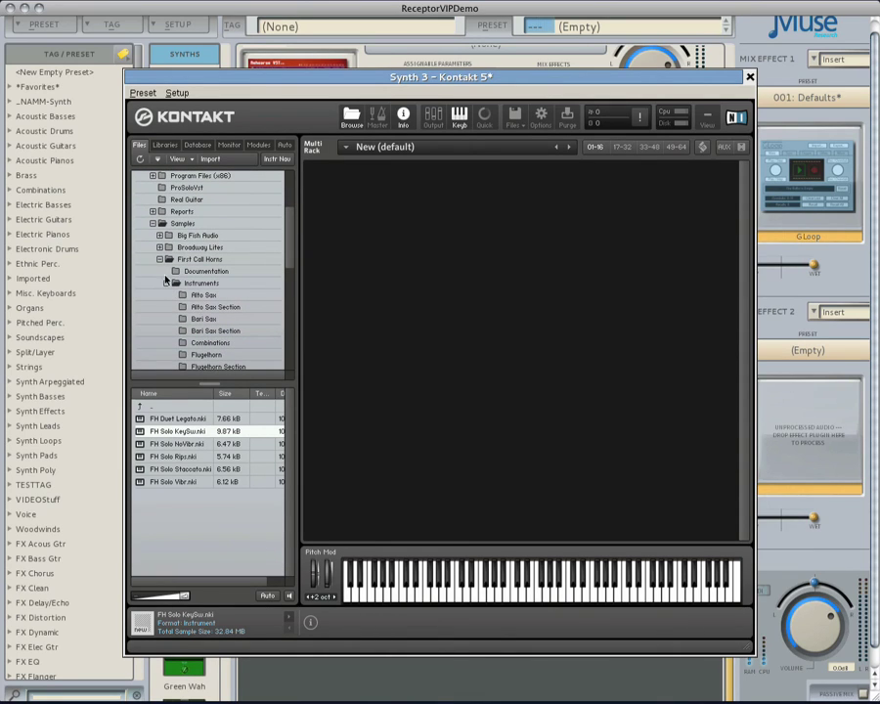
click(160, 259)
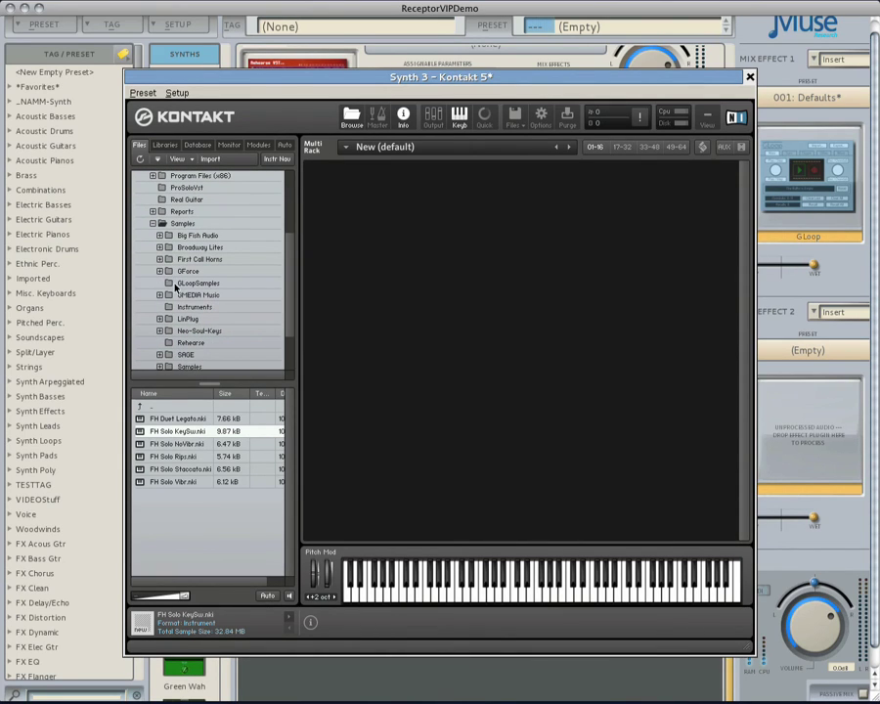
click(195, 285)
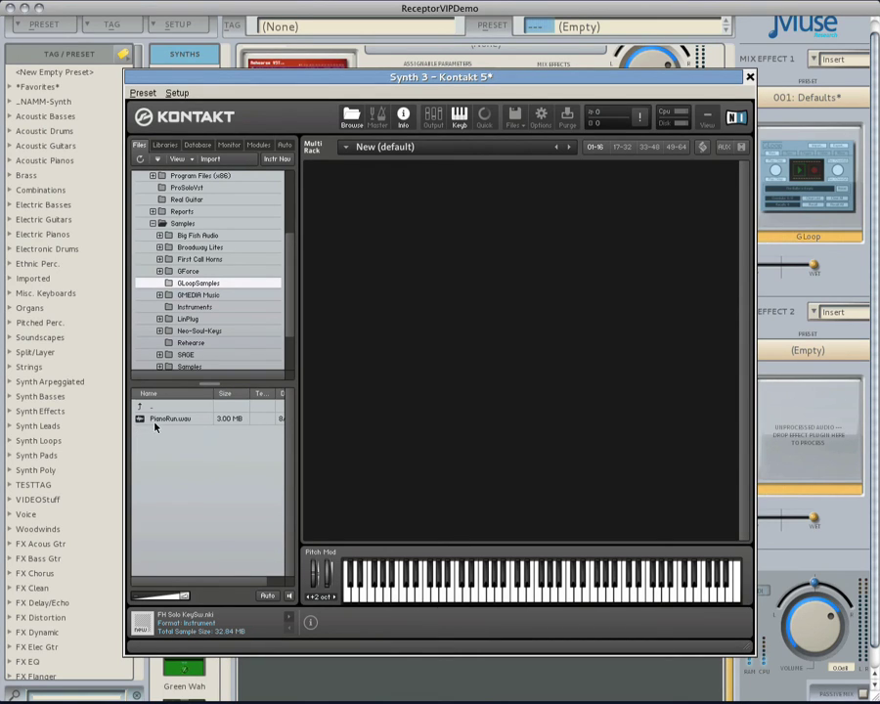
double_click(185, 419)
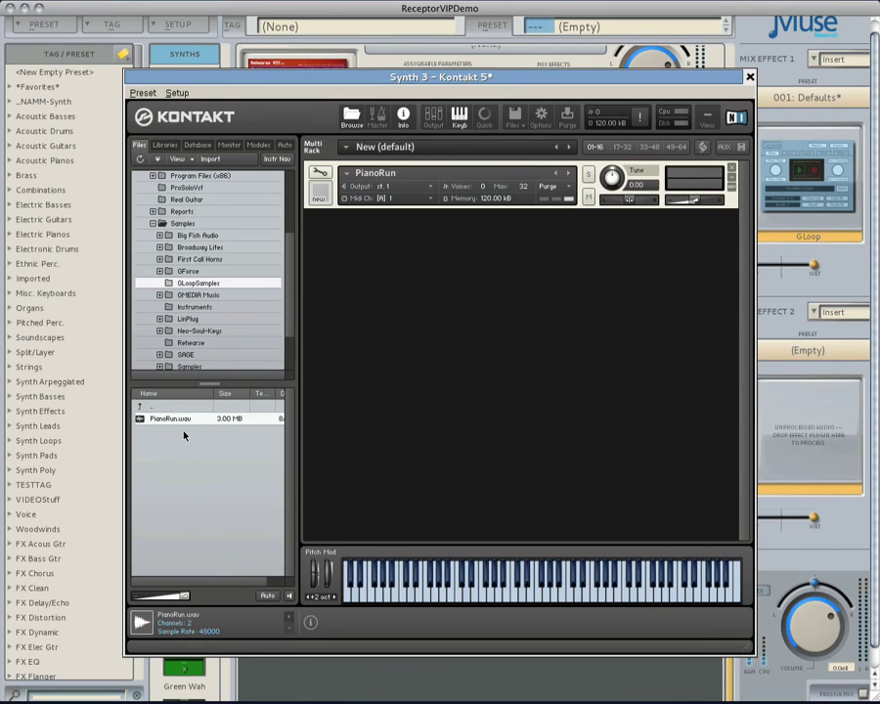